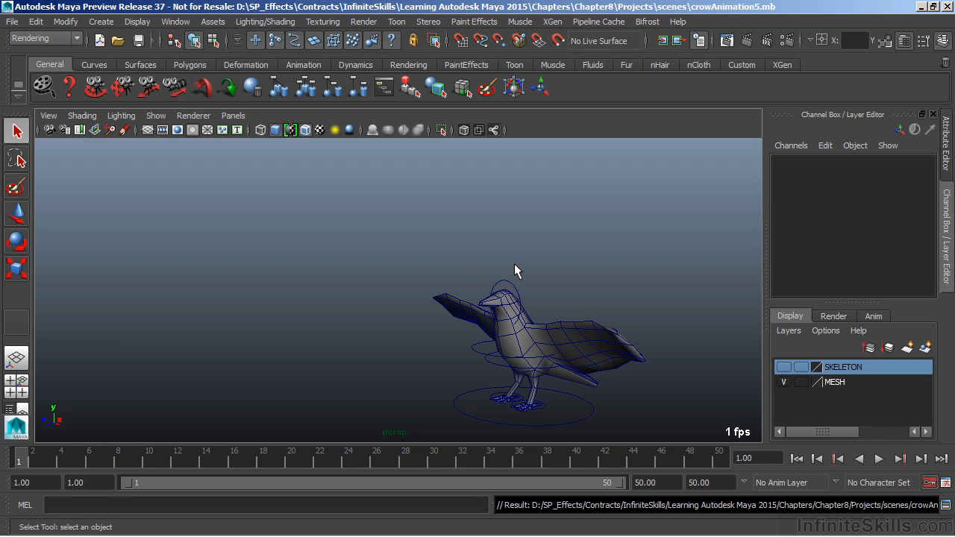
- Open the render settings and set the renderer to mental ray
{"action": "left_click", "coordinate": [781, 43]}
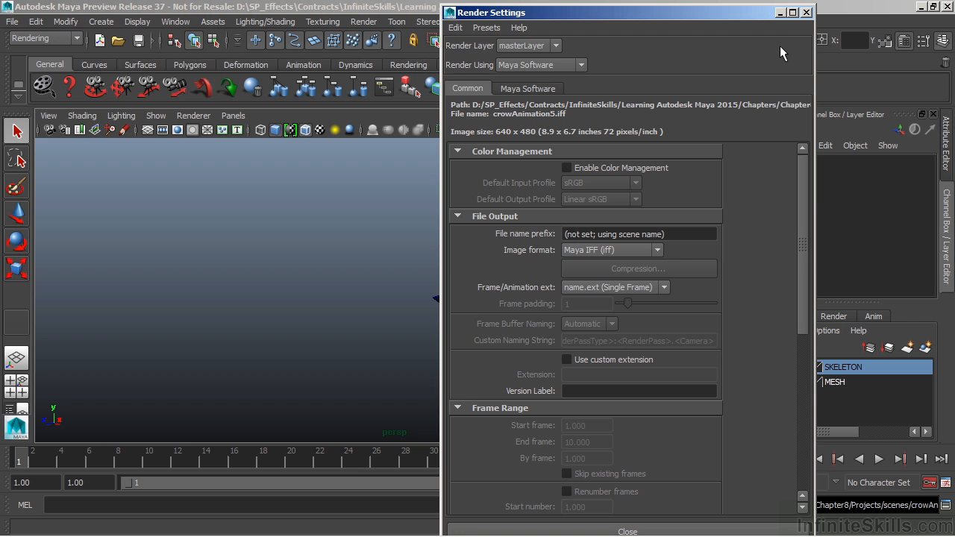
{"action": "mouse_move", "coordinate": [442, 6]}
{"action": "left_mouse_down"}
{"action": "mouse_move", "coordinate": [454, 17]}
{"action": "mouse_move", "coordinate": [471, 97]}
{"action": "mouse_move", "coordinate": [465, 54]}
{"action": "mouse_move", "coordinate": [436, 18]}
{"action": "left_mouse_up"}
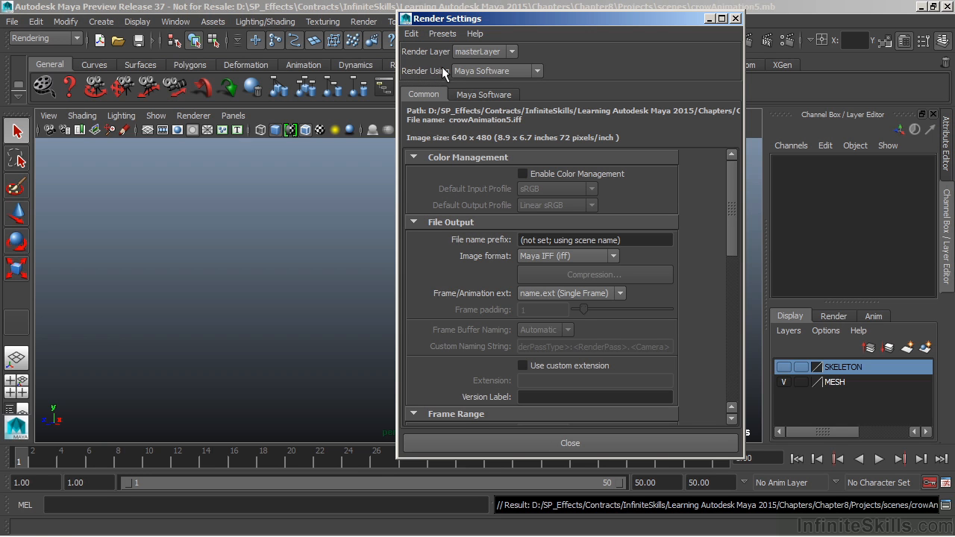
{"action": "left_click", "coordinate": [505, 72]}
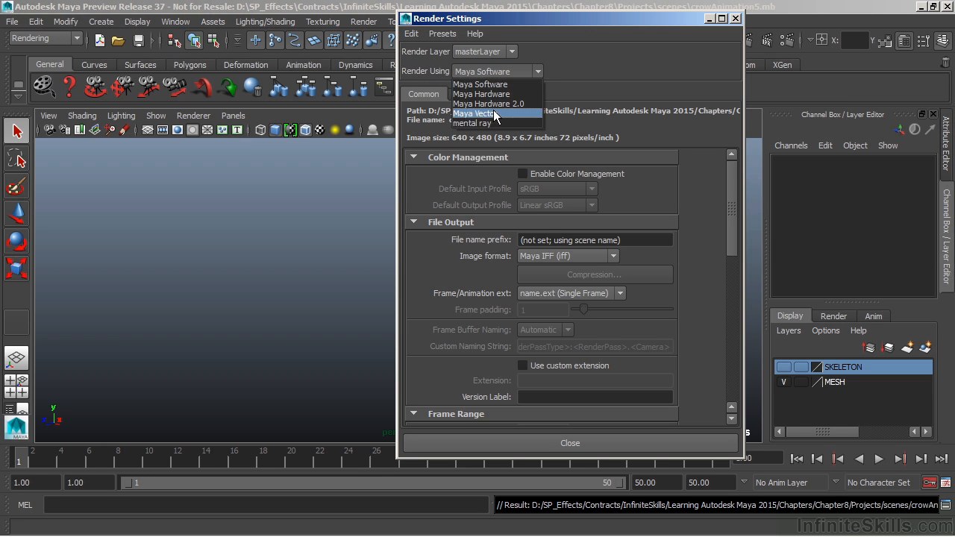
{"action": "left_click", "coordinate": [482, 119]}
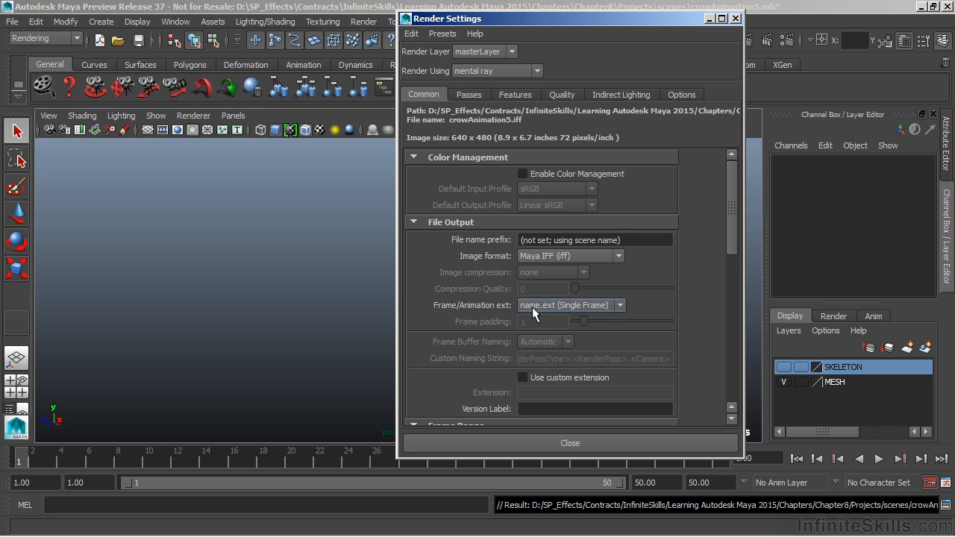
- Set the frame/animation extension to name.#.ext with a frame padding of 4
{"action": "left_click", "coordinate": [619, 306]}
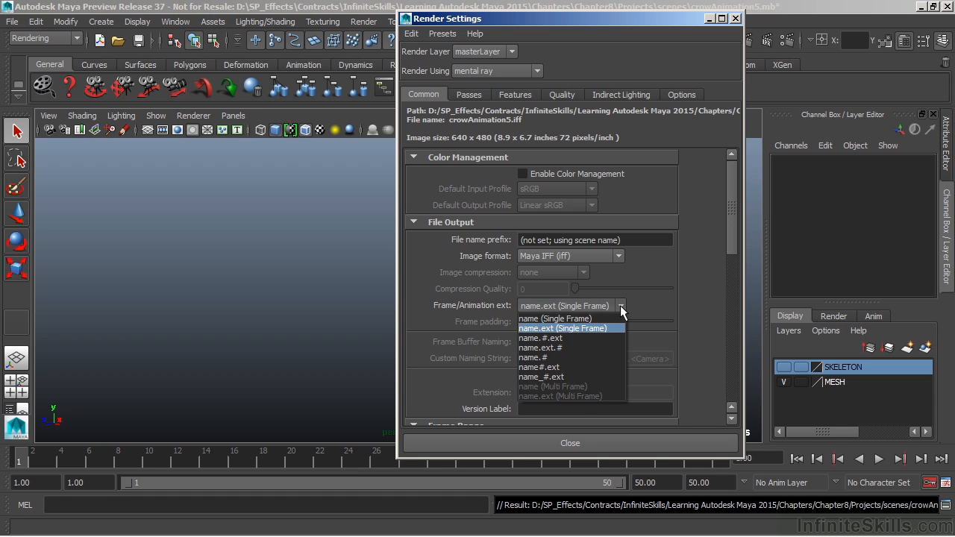
{"action": "left_click", "coordinate": [553, 338]}
{"action": "scroll", "coordinate": [715, 226], "scroll_direction": "down", "scroll_amount": 3}
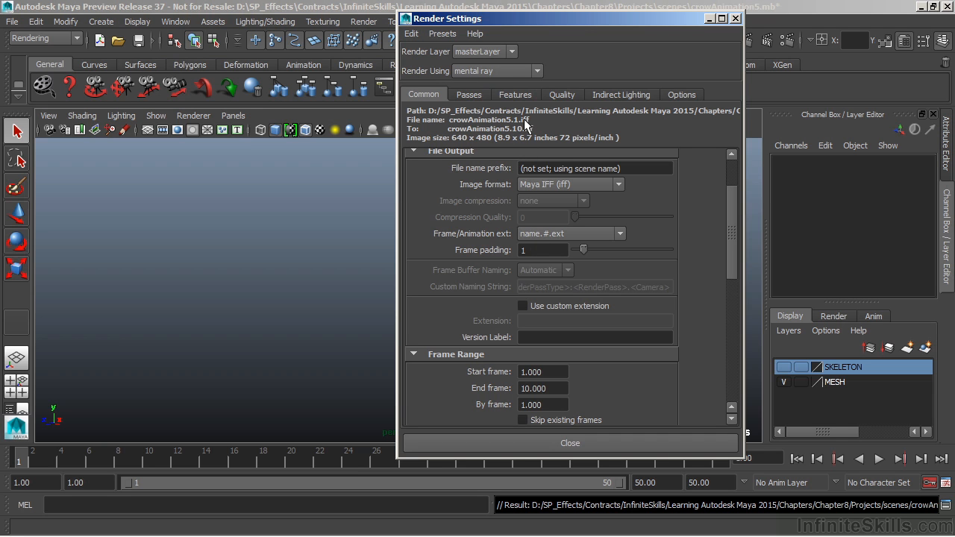
{"action": "left_click_drag", "start_coordinate": [583, 249], "coordinate": [613, 250]}
- Set the output image format to TIFF (tif)
{"action": "scroll", "coordinate": [725, 228], "scroll_direction": "up", "scroll_amount": 3}
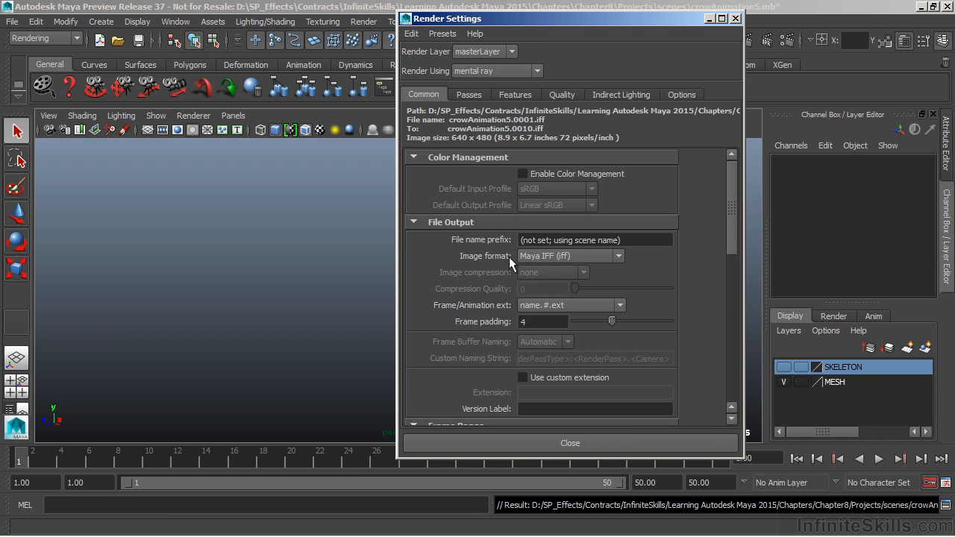
{"action": "left_click", "coordinate": [618, 257]}
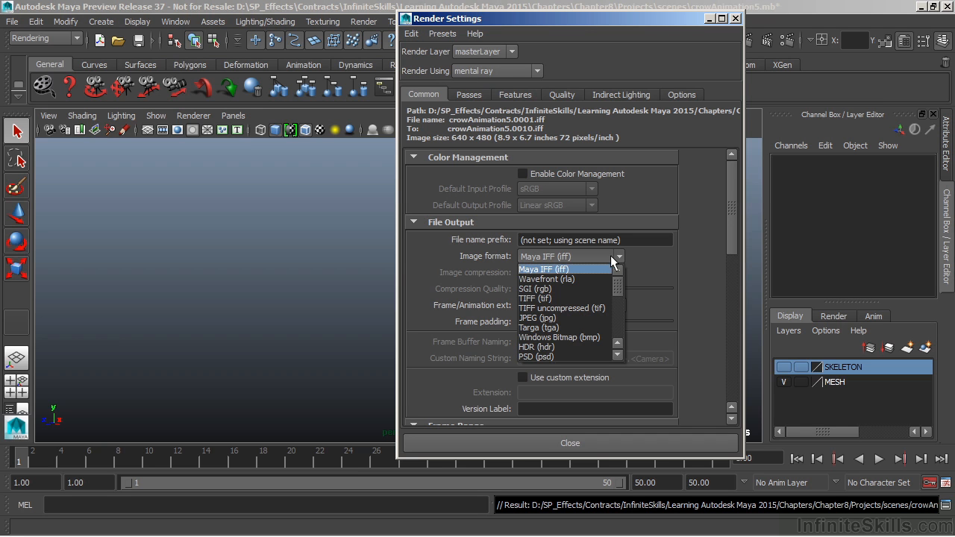
{"action": "left_click", "coordinate": [539, 299]}
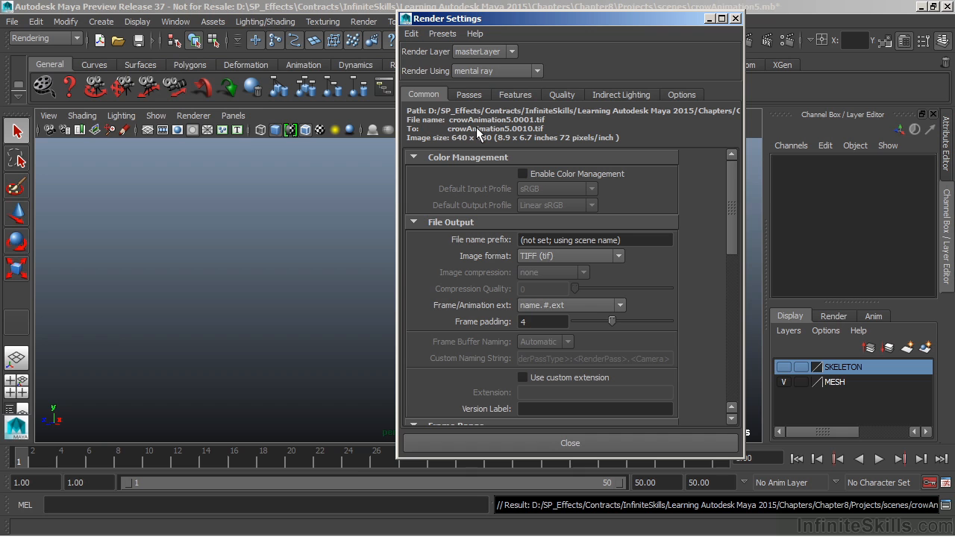
- Replace the file name prefix of the rendered images with crow
{"action": "left_click", "coordinate": [626, 239]}
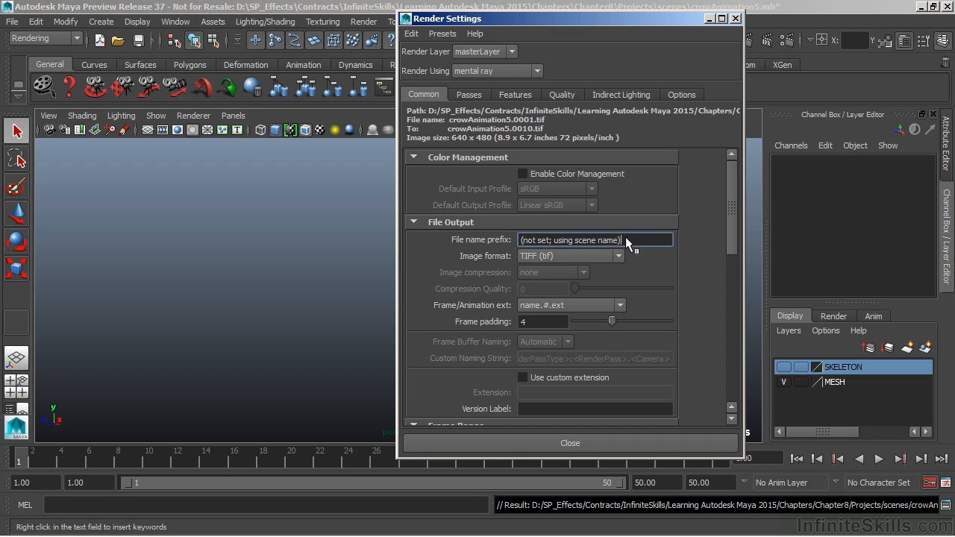
{"action": "key", "text": "BackSpace"}
{"action": "key", "text": "BackSpace"}
{"action": "key", "text": "BackSpace"}
{"action": "key", "text": "BackSpace"}
{"action": "key", "text": "BackSpace"}
{"action": "key", "text": "BackSpace"}
{"action": "key", "text": "BackSpace"}
{"action": "key", "text": "BackSpace"}
{"action": "key", "text": "BackSpace"}
{"action": "key", "text": "BackSpace"}
{"action": "key", "text": "BackSpace"}
{"action": "key", "text": "BackSpace"}
{"action": "key", "text": "BackSpace"}
{"action": "key", "text": "BackSpace"}
{"action": "key", "text": "BackSpace"}
{"action": "key", "text": "BackSpace"}
{"action": "key", "text": "BackSpace"}
{"action": "key", "text": "BackSpace"}
{"action": "key", "text": "BackSpace"}
{"action": "key", "text": "BackSpace"}
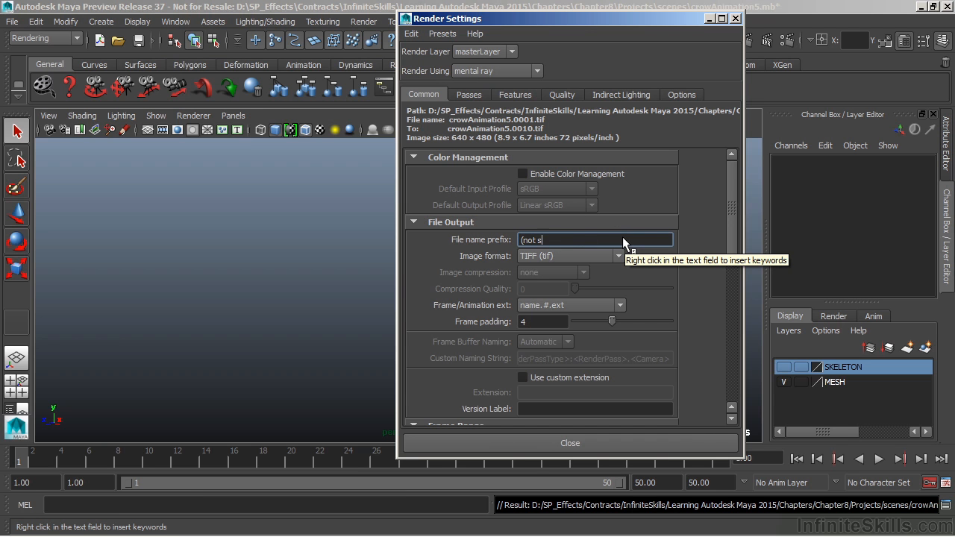
{"action": "type", "text": "crow"}
{"action": "key", "text": "Return"}
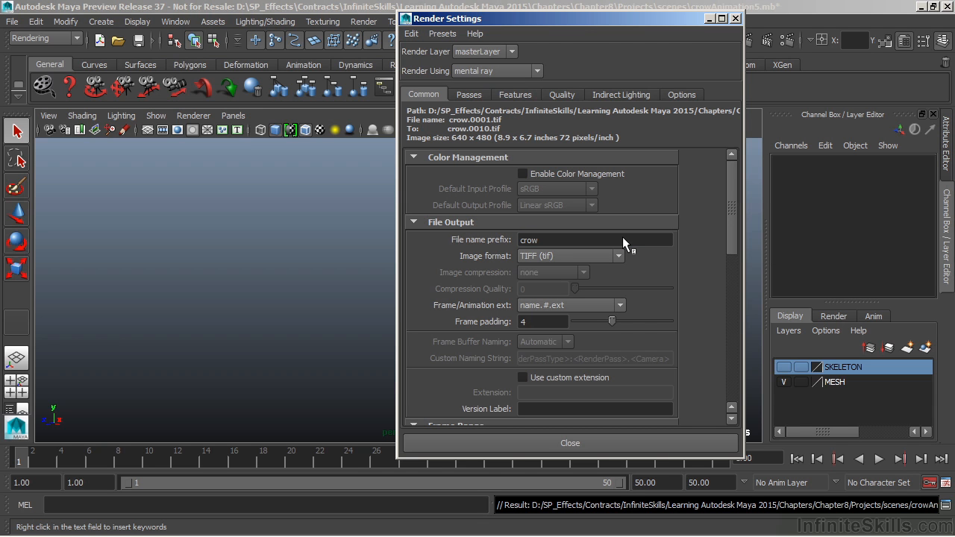
- Set the end frame of the render's frame range to 50
{"action": "left_click_drag", "start_coordinate": [734, 188], "coordinate": [725, 280]}
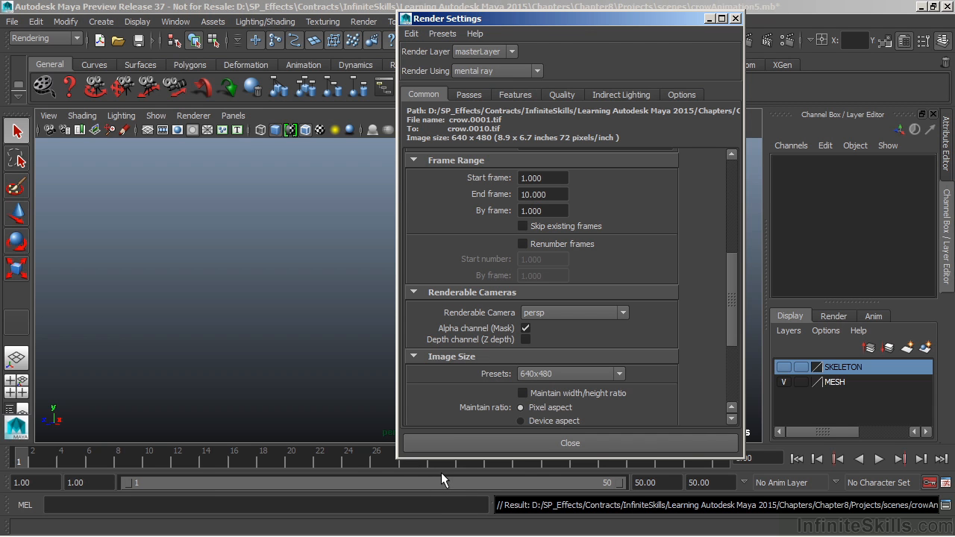
{"action": "left_click_drag", "start_coordinate": [531, 196], "coordinate": [488, 215]}
{"action": "type", "text": "50"}
{"action": "key", "text": "Return"}
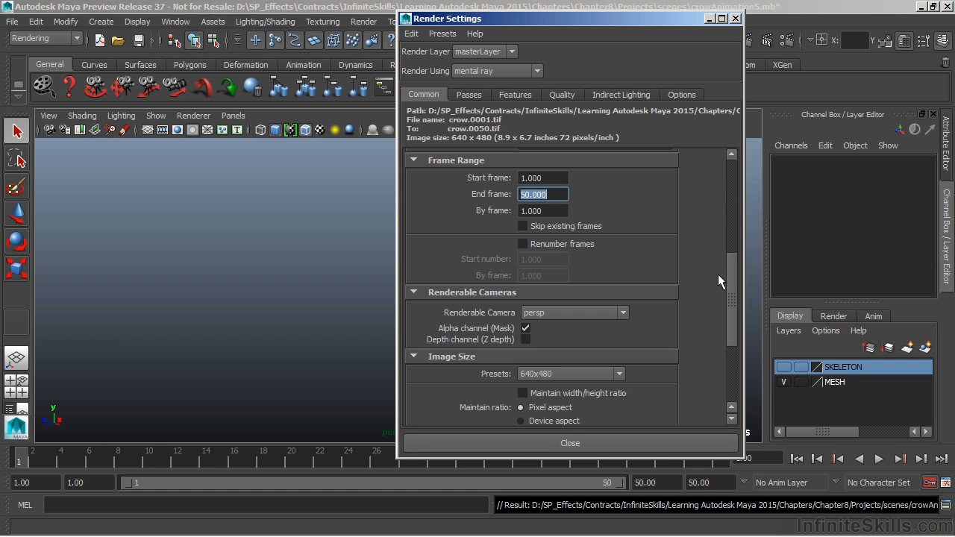
- Review the renderable camera choices, image size presets and file output settings, and close the render settings
{"action": "left_click_drag", "start_coordinate": [733, 271], "coordinate": [733, 316]}
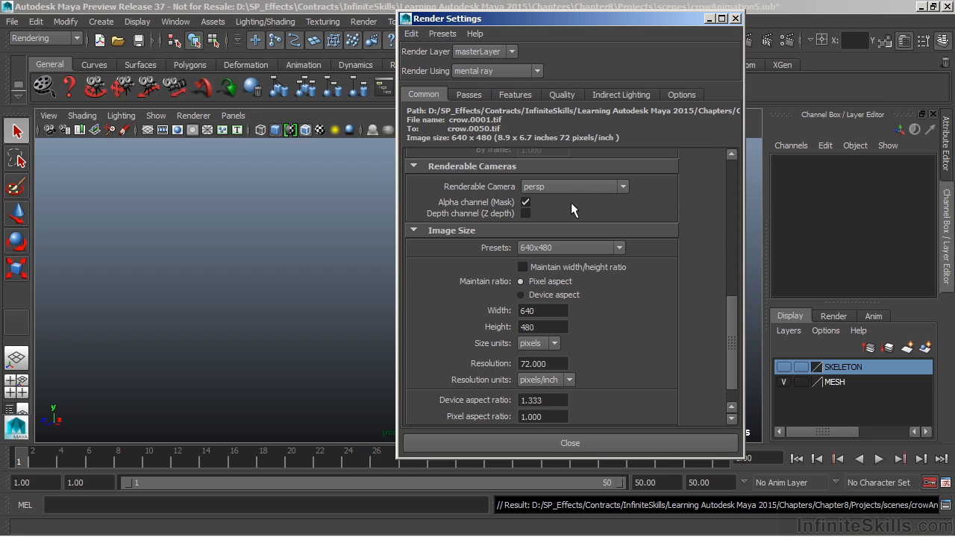
{"action": "left_click", "coordinate": [625, 187]}
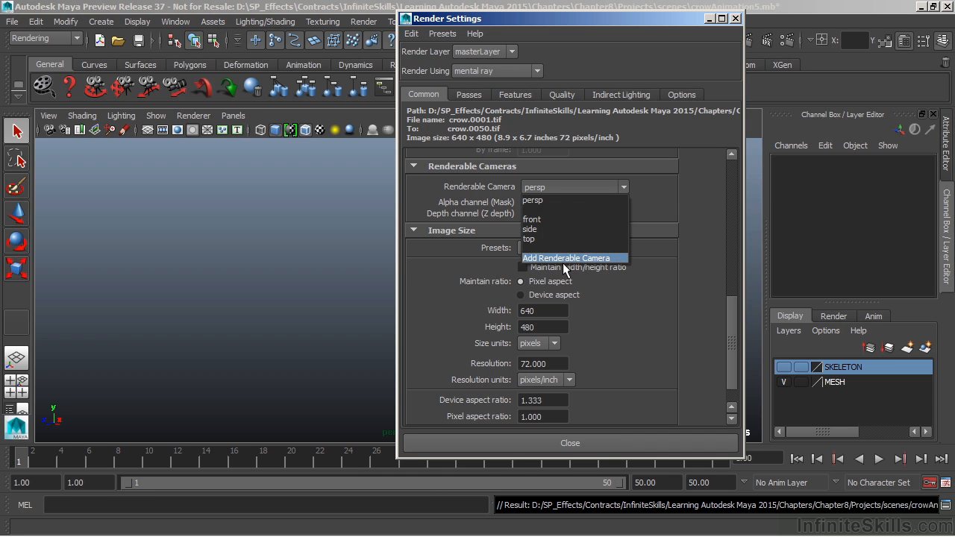
{"action": "left_click_drag", "start_coordinate": [729, 306], "coordinate": [723, 279]}
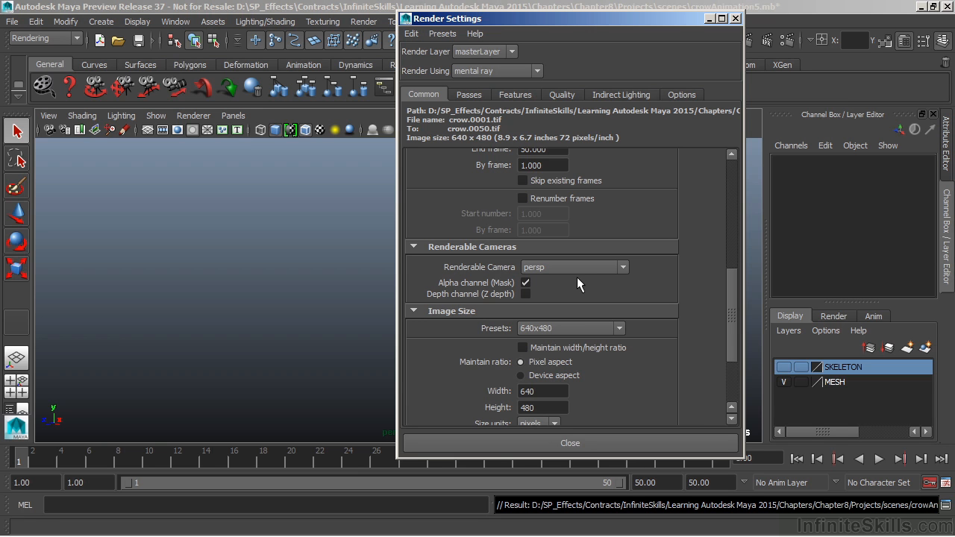
{"action": "left_click_drag", "start_coordinate": [729, 278], "coordinate": [721, 303]}
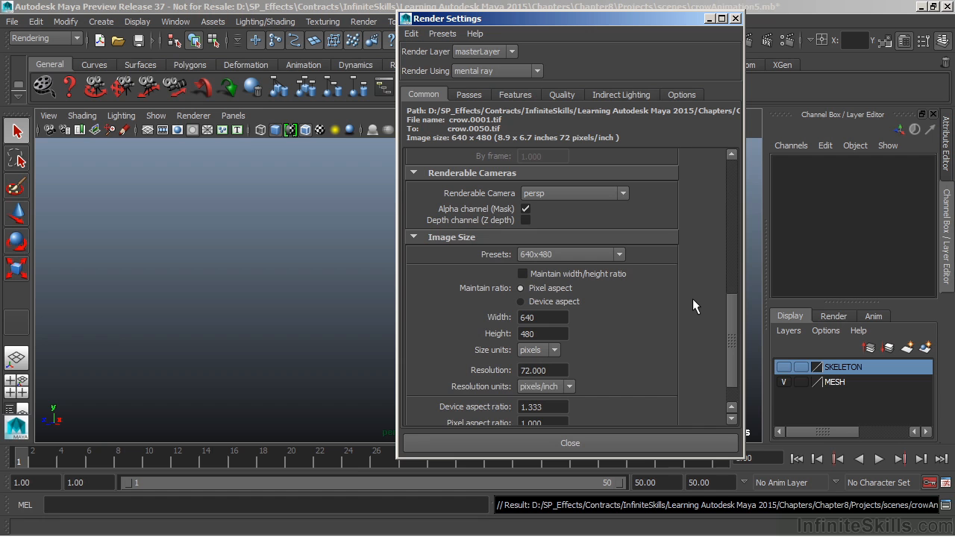
{"action": "left_click_drag", "start_coordinate": [734, 343], "coordinate": [734, 366]}
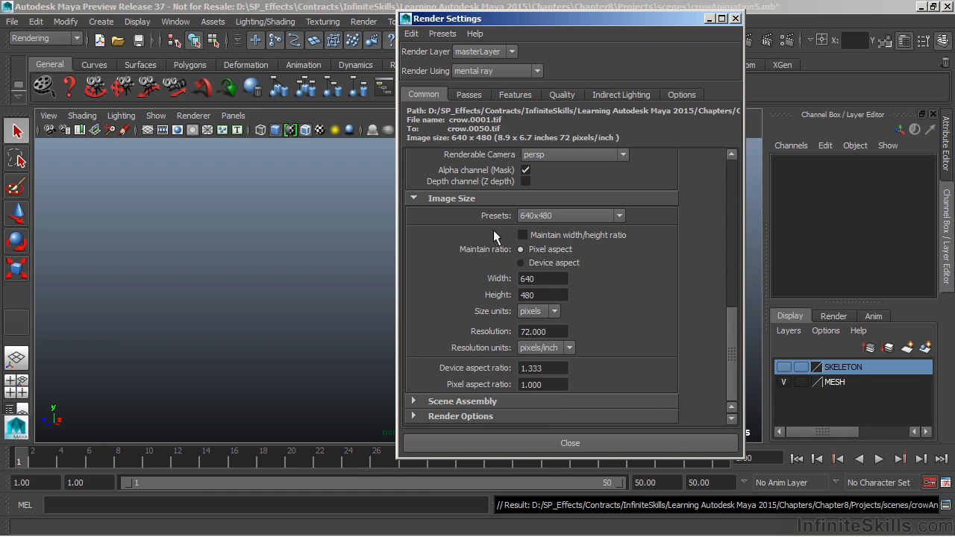
{"action": "left_click", "coordinate": [618, 216]}
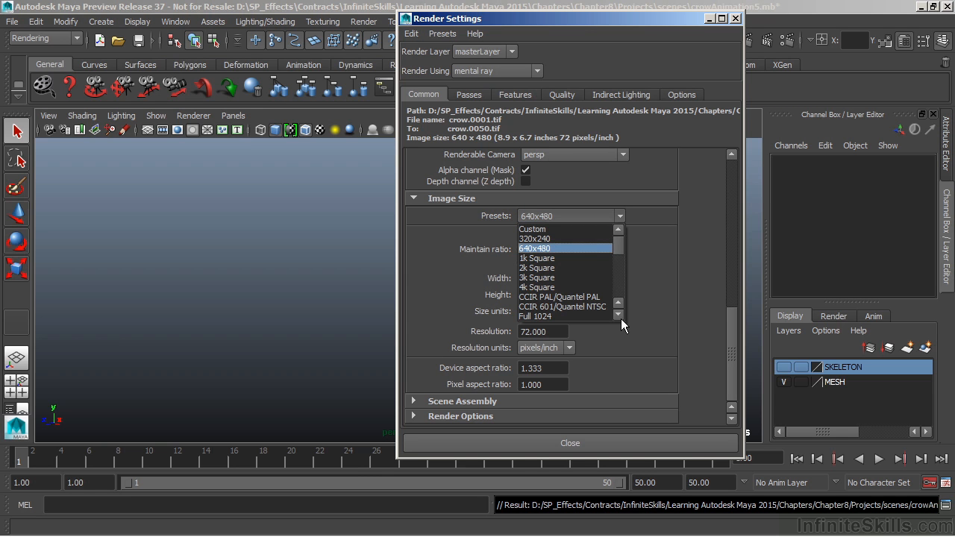
{"action": "scroll", "coordinate": [616, 253], "scroll_direction": "down", "scroll_amount": 3}
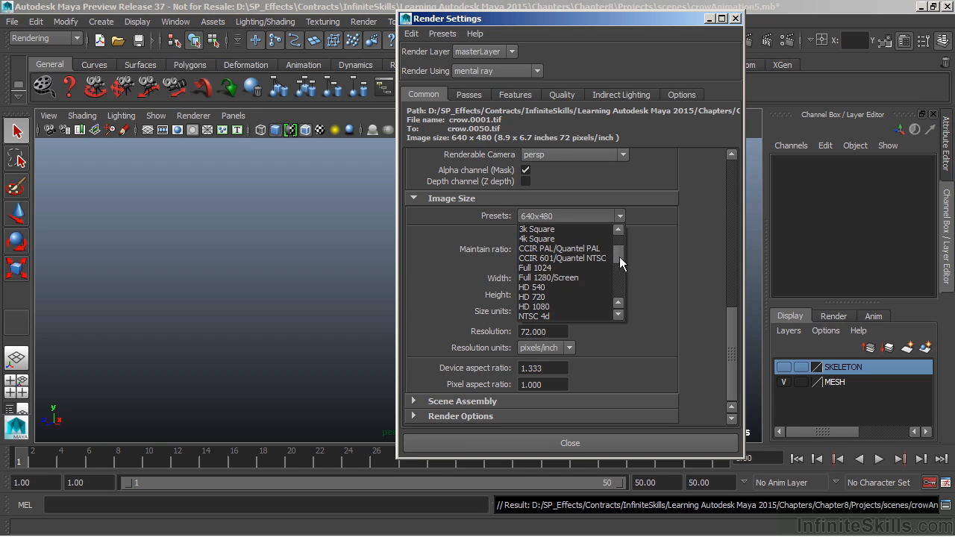
{"action": "left_click_drag", "start_coordinate": [621, 257], "coordinate": [623, 296]}
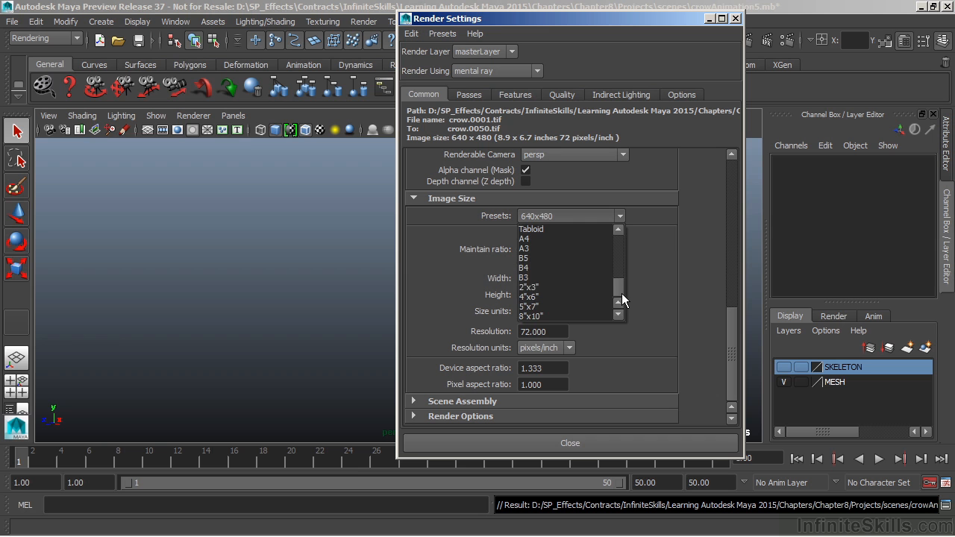
{"action": "left_click", "coordinate": [727, 331]}
{"action": "left_click_drag", "start_coordinate": [731, 337], "coordinate": [700, 176]}
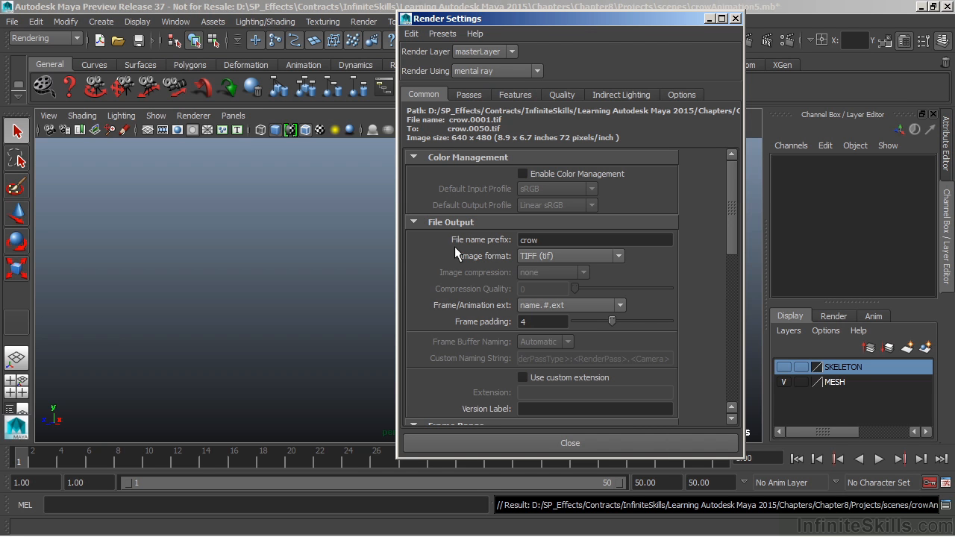
{"action": "left_click", "coordinate": [558, 443]}
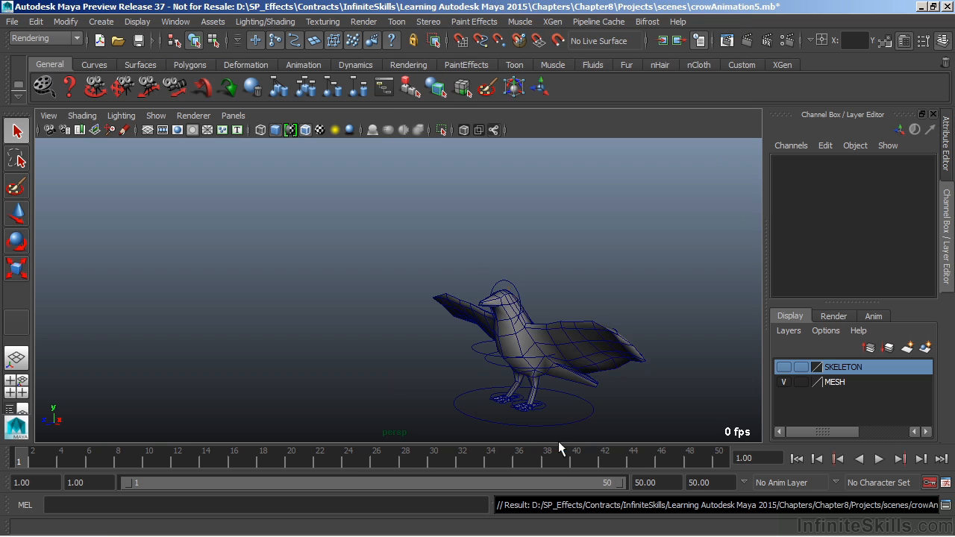
- Open the mental ray batch render options
{"action": "left_click", "coordinate": [72, 43]}
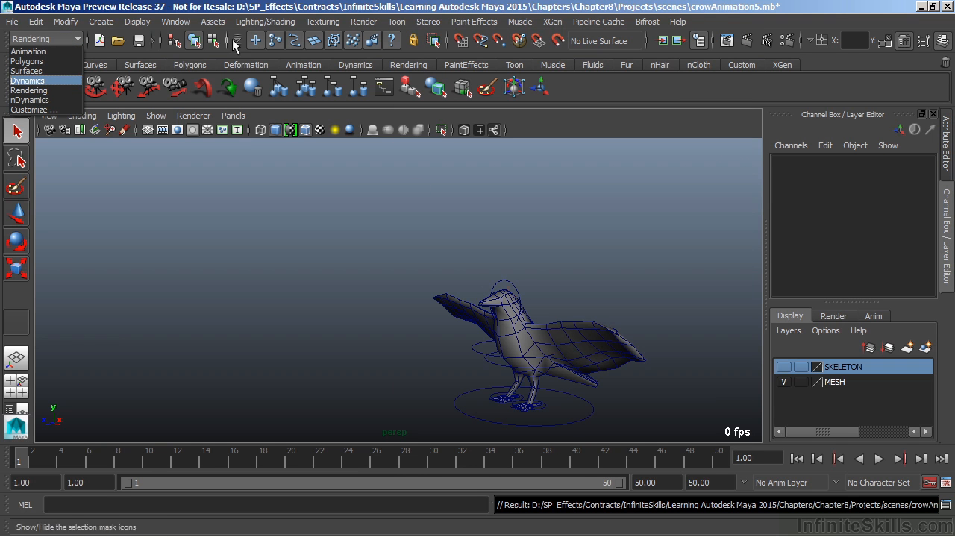
{"action": "left_click", "coordinate": [362, 23]}
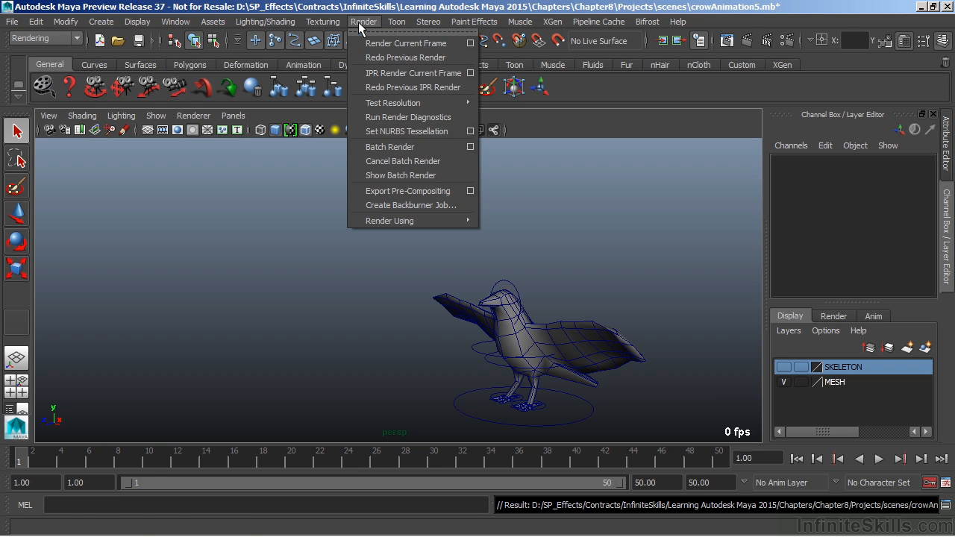
{"action": "left_click", "coordinate": [470, 148]}
{"action": "left_click_drag", "start_coordinate": [464, 68], "coordinate": [468, 55]}
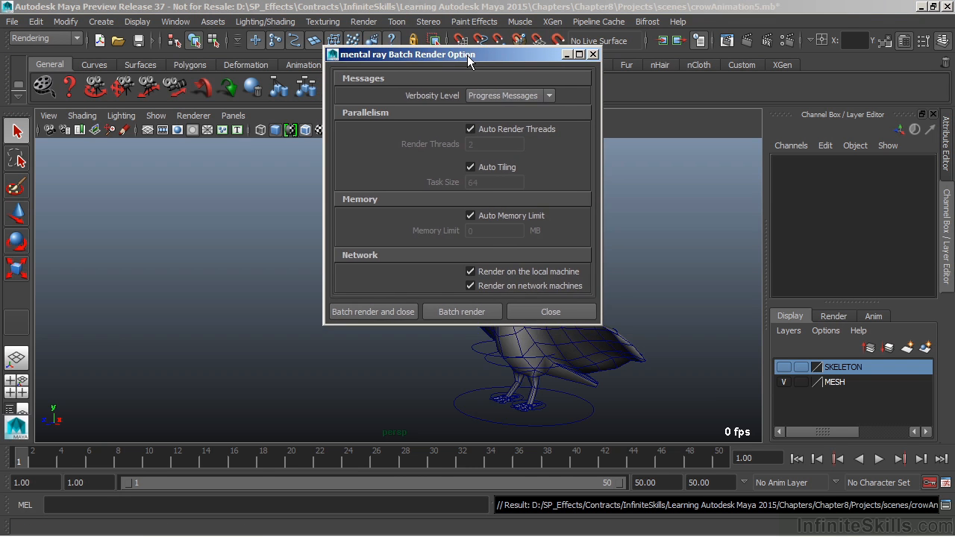
- Try the Warning Messages verbosity level and manual render threads, restoring Progress Messages and Auto Render Threads
{"action": "left_click", "coordinate": [552, 93]}
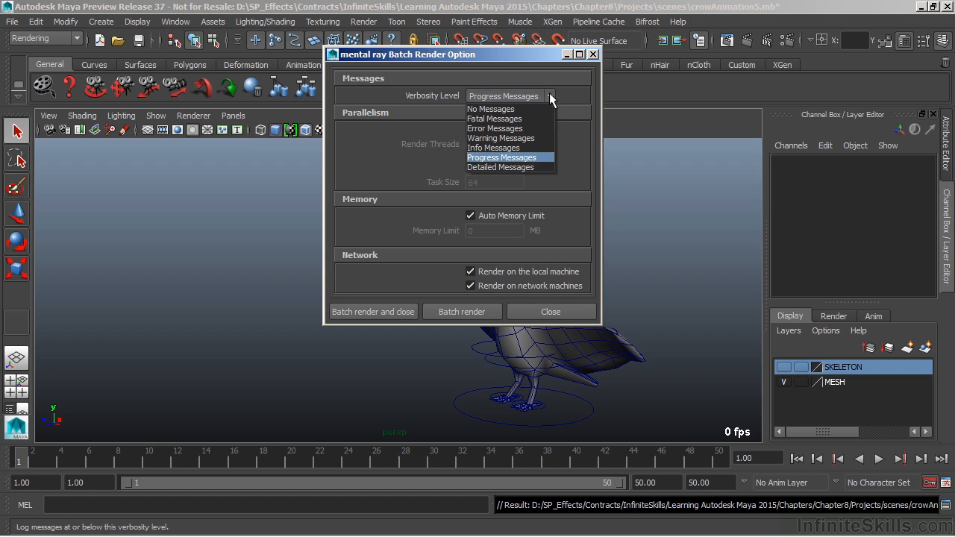
{"action": "left_click", "coordinate": [522, 138]}
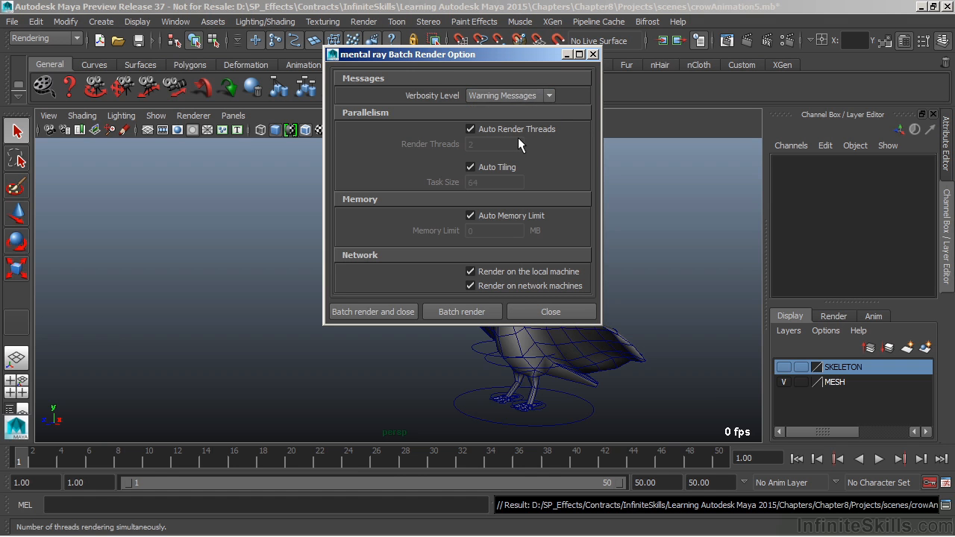
{"action": "left_click", "coordinate": [549, 95]}
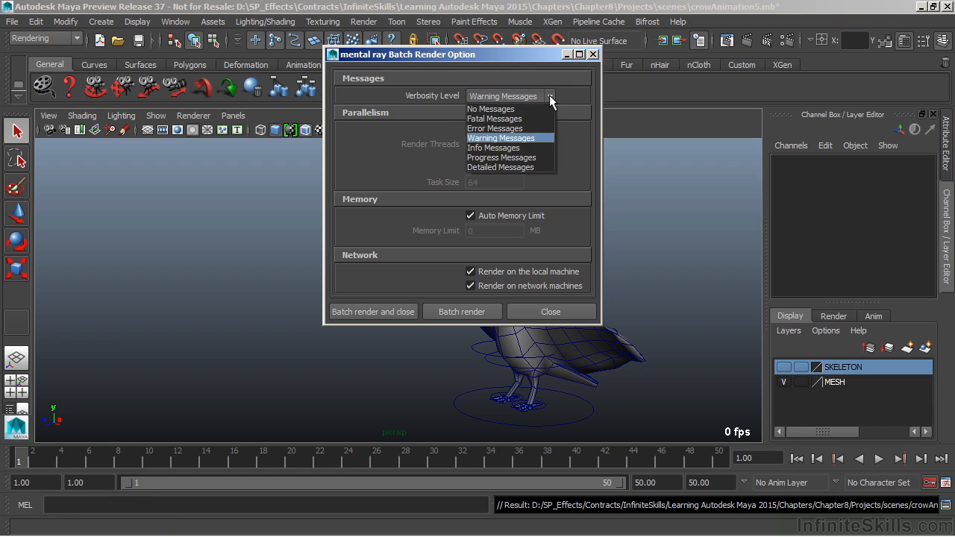
{"action": "left_click", "coordinate": [518, 158]}
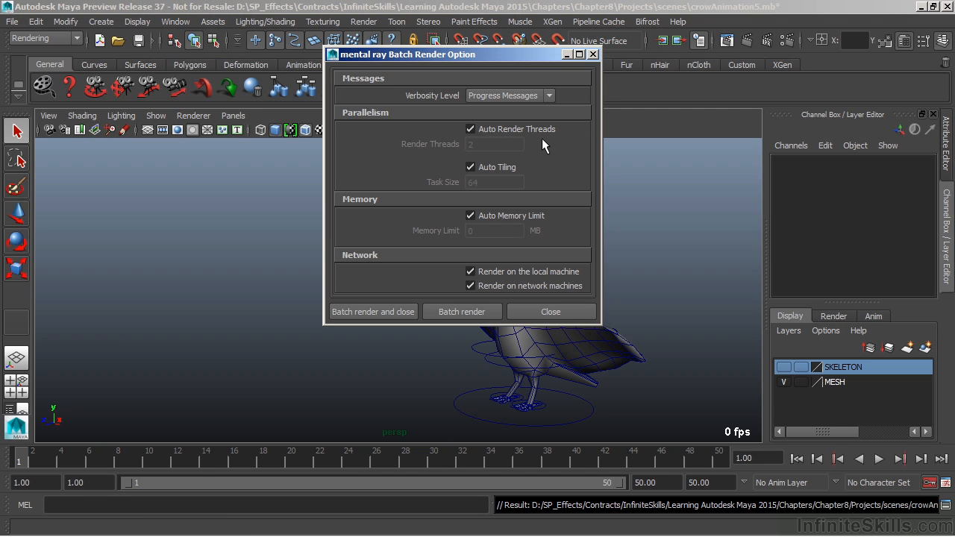
{"action": "left_click", "coordinate": [494, 129]}
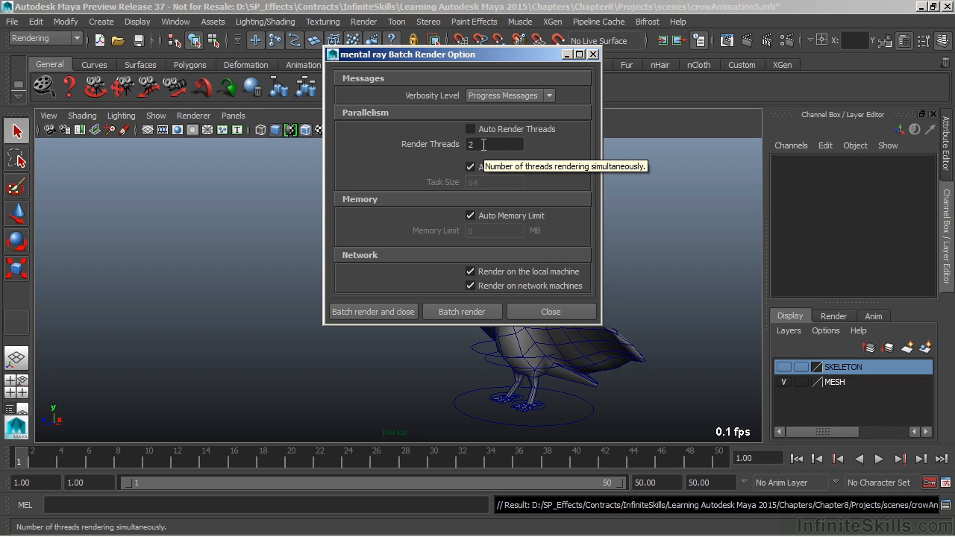
{"action": "left_click", "coordinate": [479, 130]}
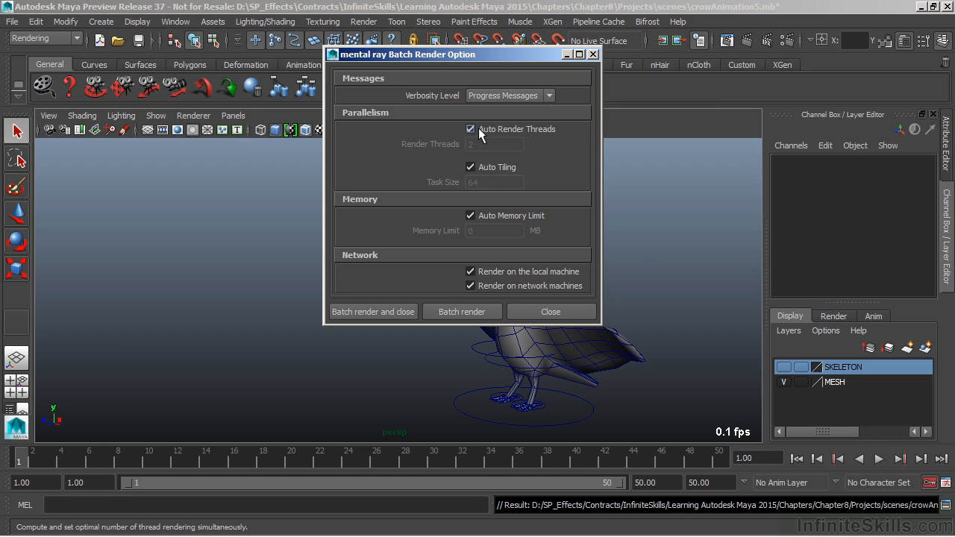
- Start the batch render, closing its options, and open the Script Editor to monitor the rendering progress
{"action": "left_click", "coordinate": [365, 312]}
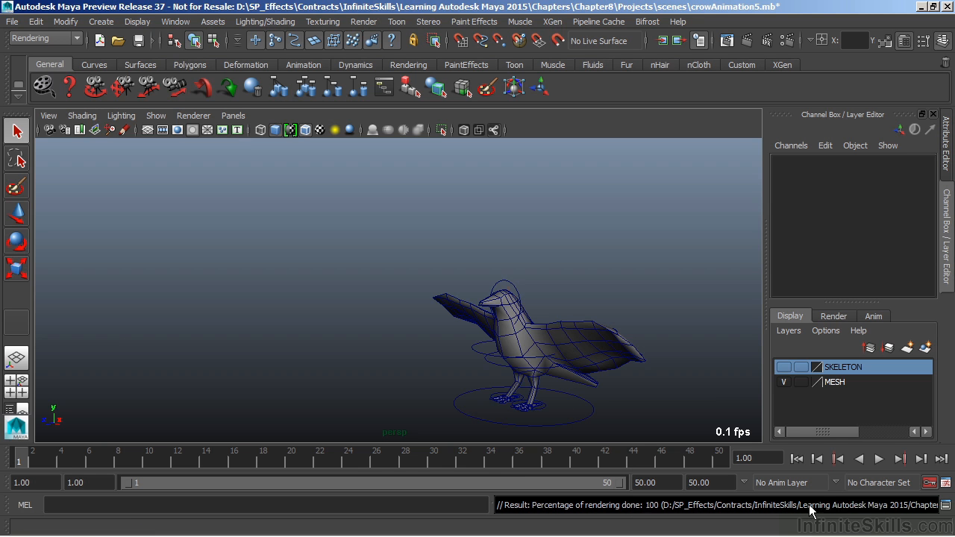
{"action": "left_click", "coordinate": [946, 505]}
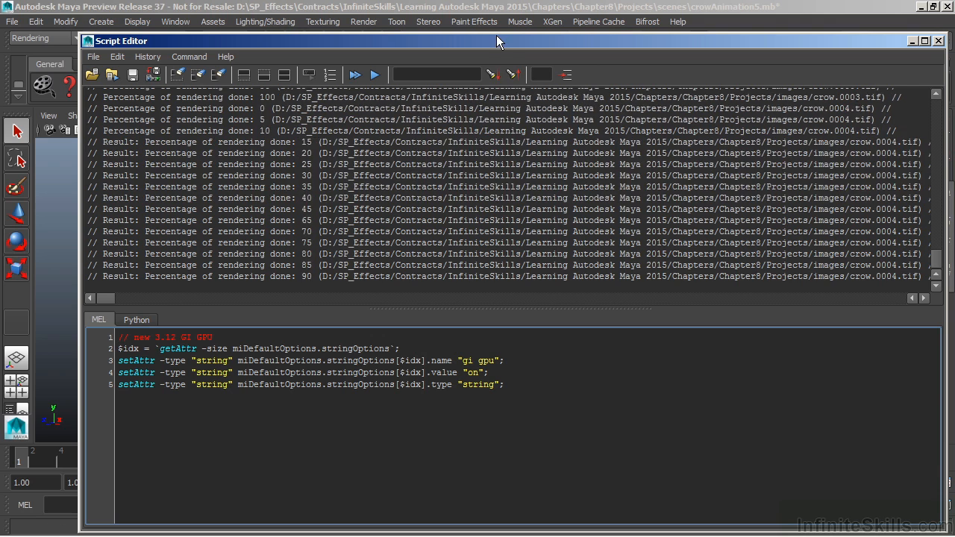
- Reposition and widen the Script Editor to read the rendering progress, and check the available command for cancelling the batch render
{"action": "left_click_drag", "start_coordinate": [499, 41], "coordinate": [425, 17]}
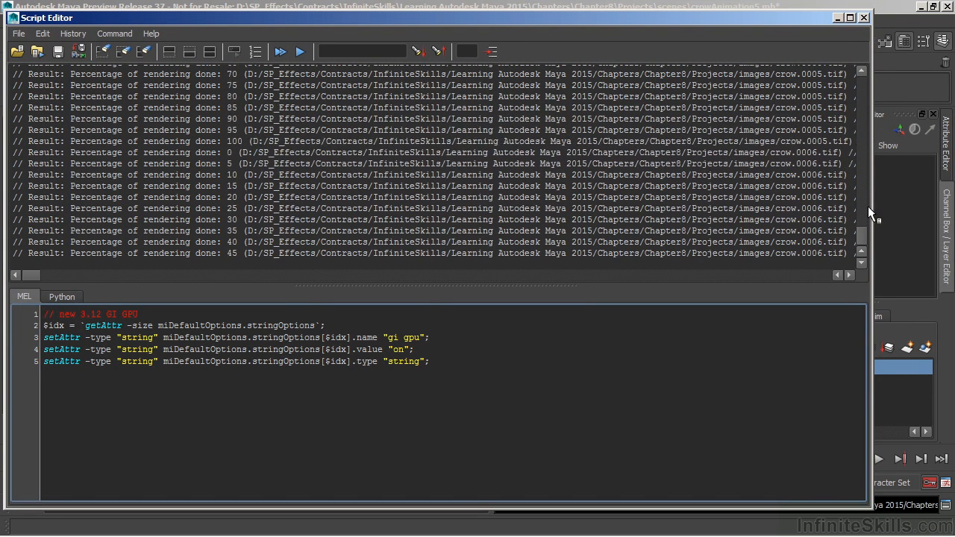
{"action": "left_click_drag", "start_coordinate": [868, 206], "coordinate": [901, 206]}
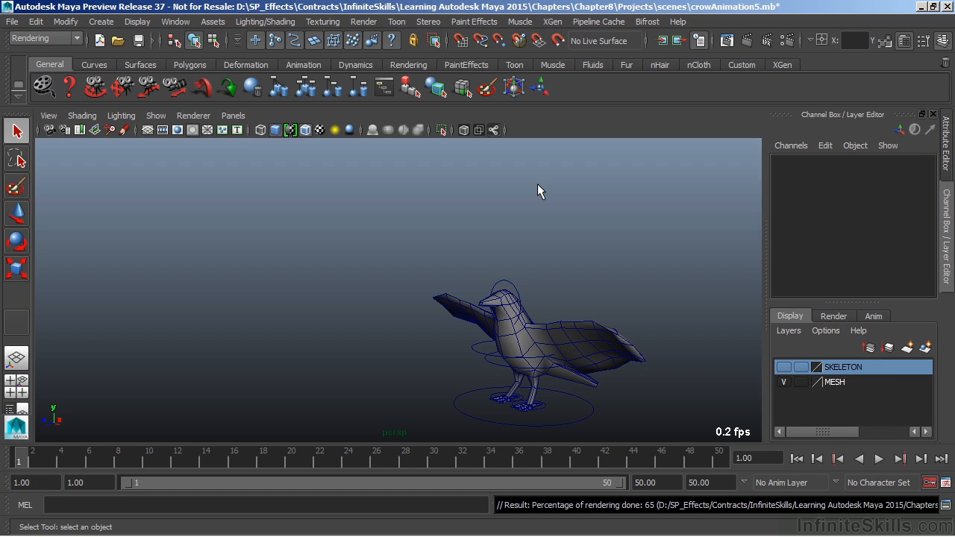
{"action": "left_click", "coordinate": [363, 22]}
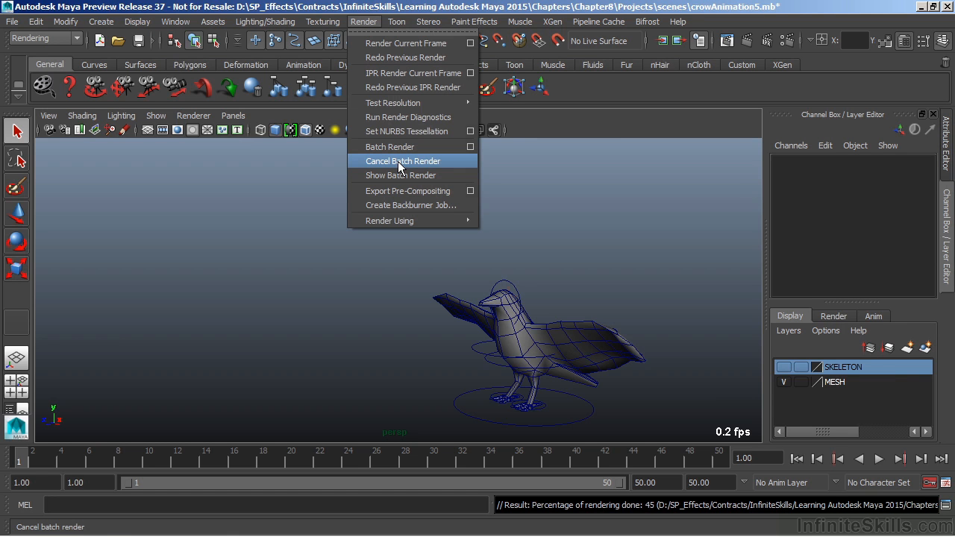
{"action": "left_click", "coordinate": [565, 221]}
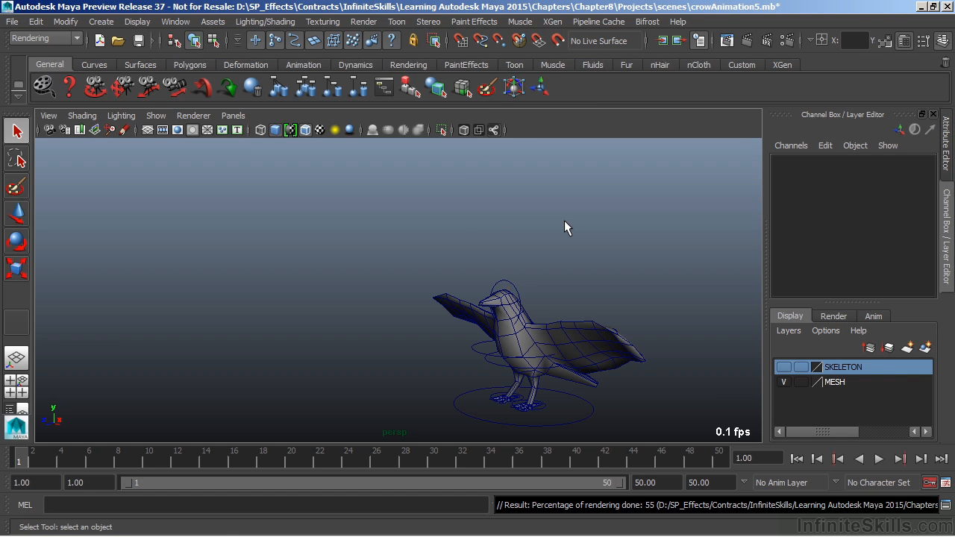
- Bring up the Output Window and enlarge it to read the detailed mental ray rendering messages
{"action": "key", "text": "alt+Tab"}
{"action": "key", "text": "alt+Tab"}
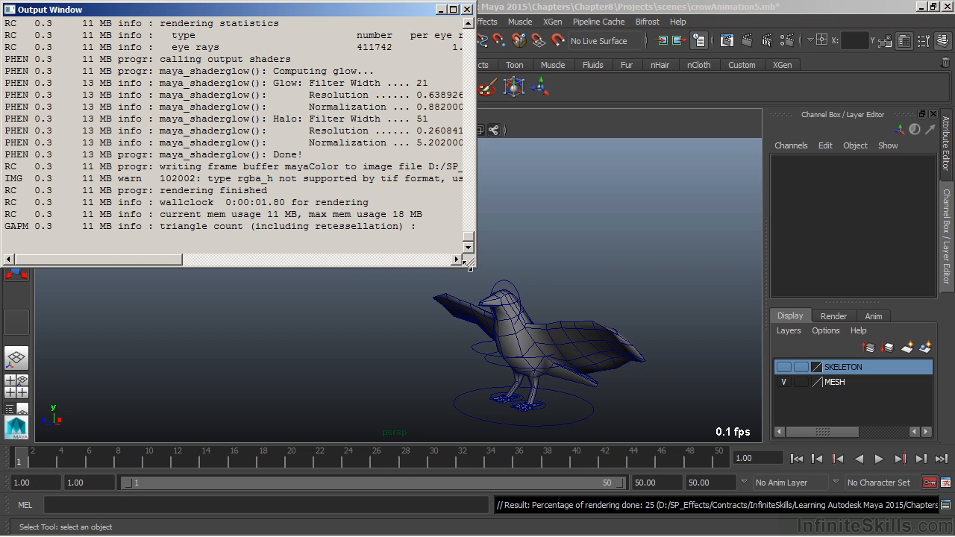
{"action": "left_click_drag", "start_coordinate": [470, 262], "coordinate": [708, 382]}
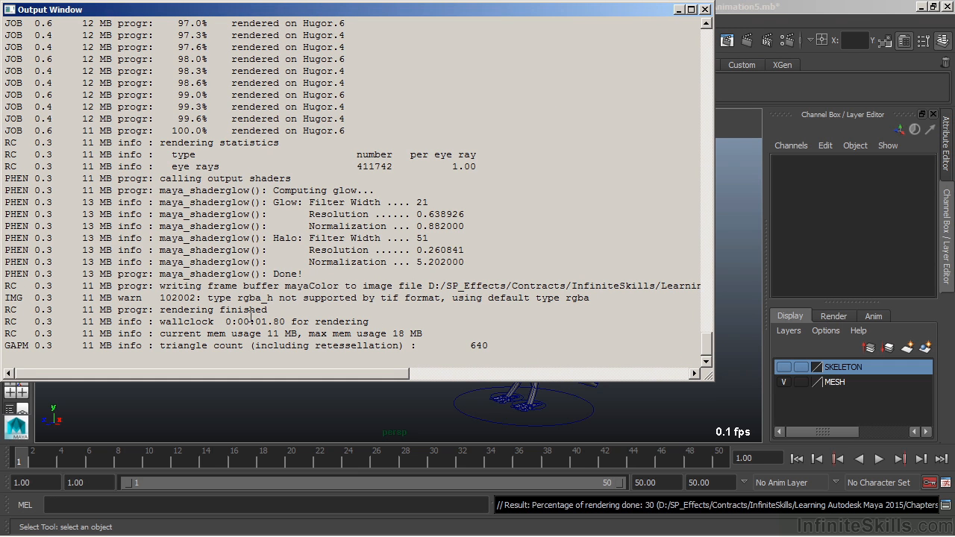
- Switch to the images folder in Windows Explorer and look through the numbered crow TIFF files from first to last frame
{"action": "key", "text": "alt+Tab"}
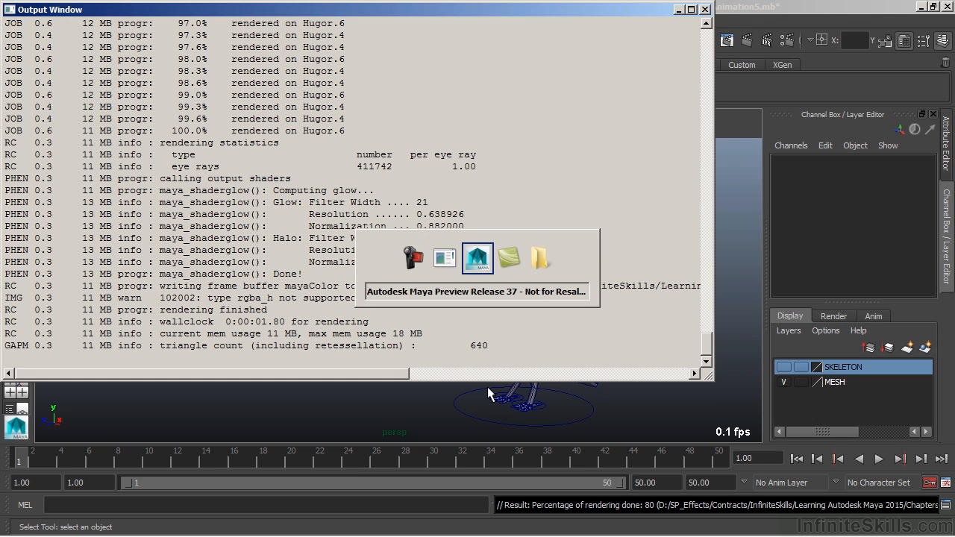
{"action": "key", "text": "alt+Tab"}
{"action": "key", "text": "alt+Tab"}
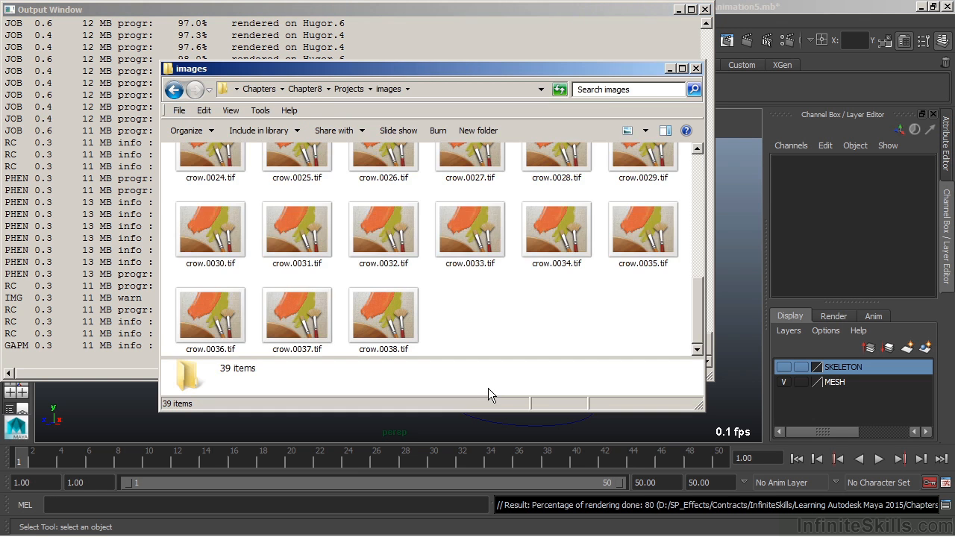
{"action": "left_click_drag", "start_coordinate": [696, 301], "coordinate": [676, 190]}
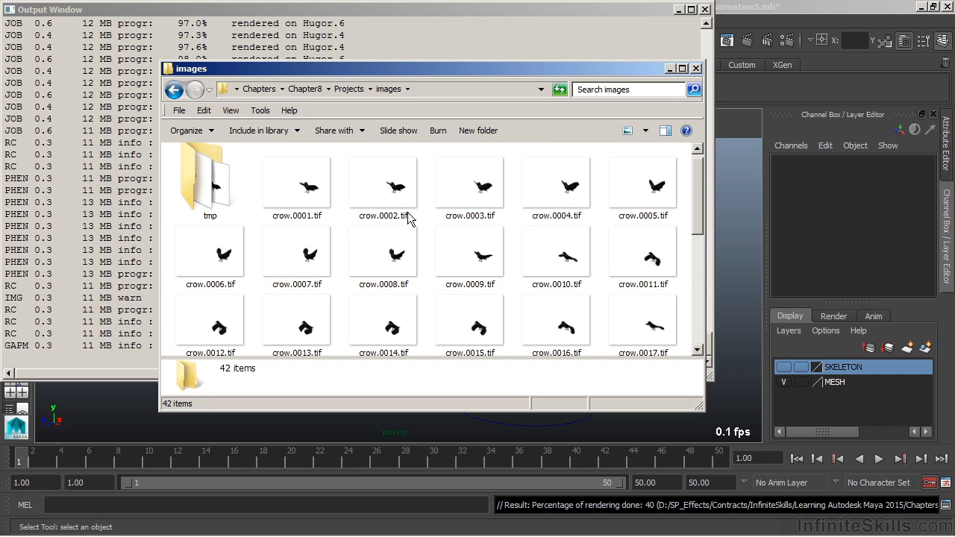
{"action": "left_click_drag", "start_coordinate": [694, 190], "coordinate": [687, 306]}
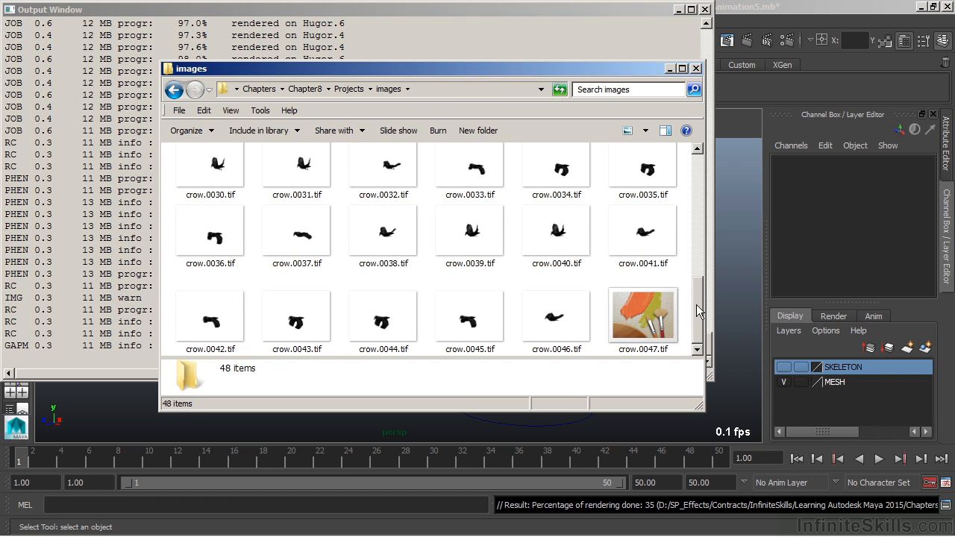
{"action": "left_click_drag", "start_coordinate": [696, 304], "coordinate": [696, 307]}
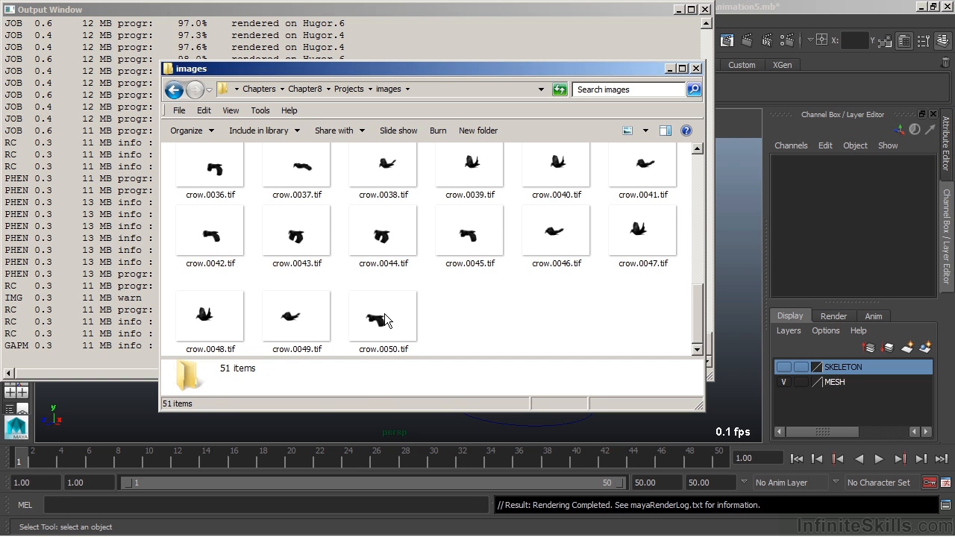
- Open the rendered frame crow.0050.tif from the images folder with FCheck
{"action": "right_click", "coordinate": [371, 319]}
{"action": "mouse_move", "coordinate": [429, 326]}
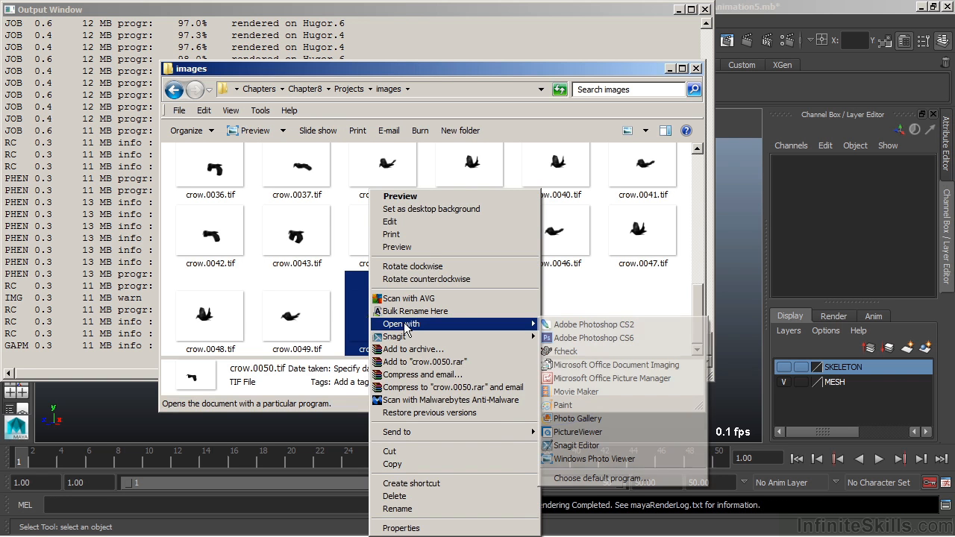
{"action": "left_click", "coordinate": [567, 351]}
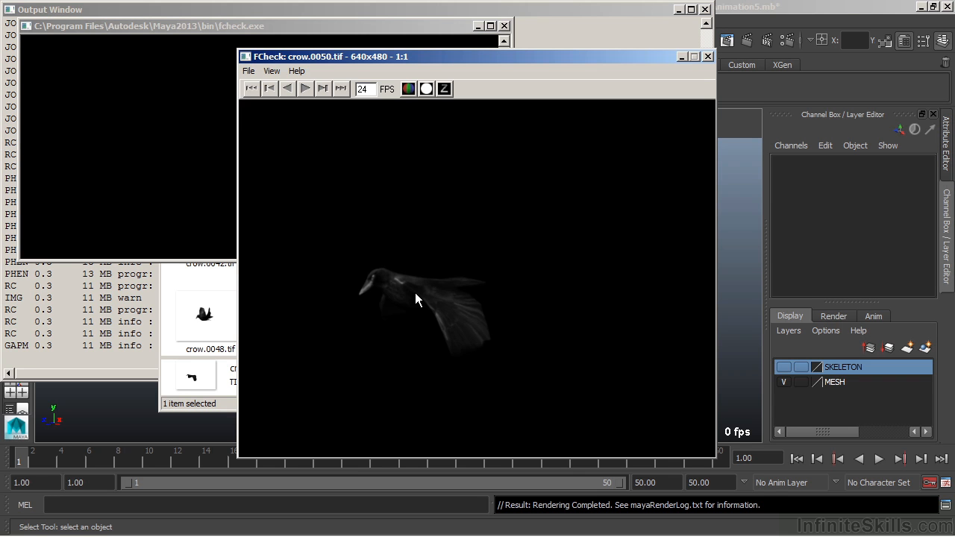
- Inspect the frame's color channels and alpha mask, and return to the full color display
{"action": "left_click", "coordinate": [409, 89]}
{"action": "left_click", "coordinate": [409, 90]}
{"action": "left_click", "coordinate": [426, 89]}
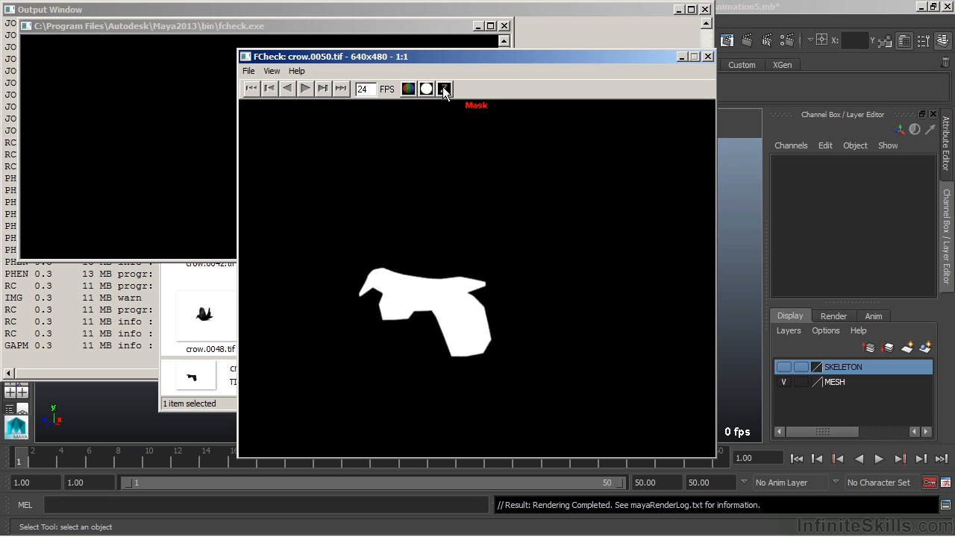
{"action": "left_click", "coordinate": [408, 89]}
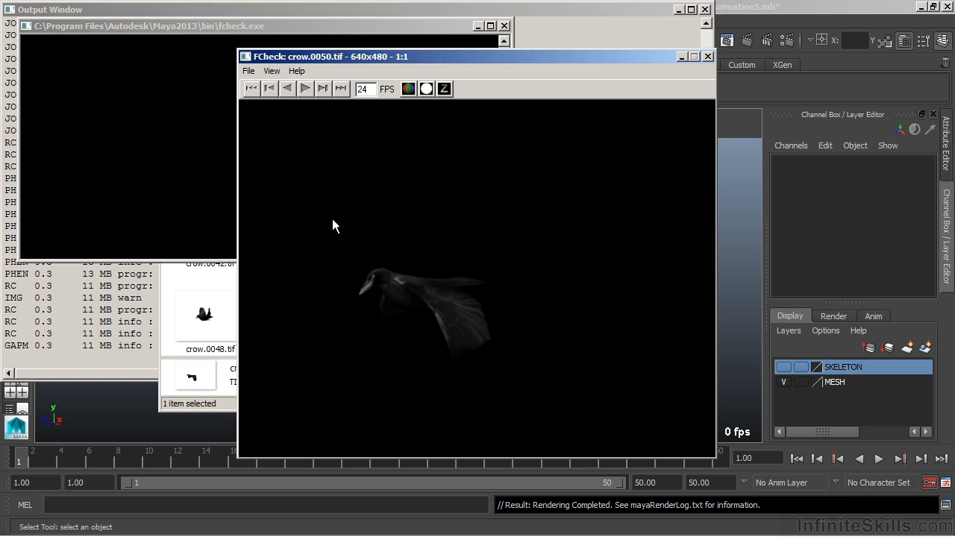
- Load the rendered crow sequence as an animation in FCheck, starting from crow.0001.tif
{"action": "left_click", "coordinate": [251, 72]}
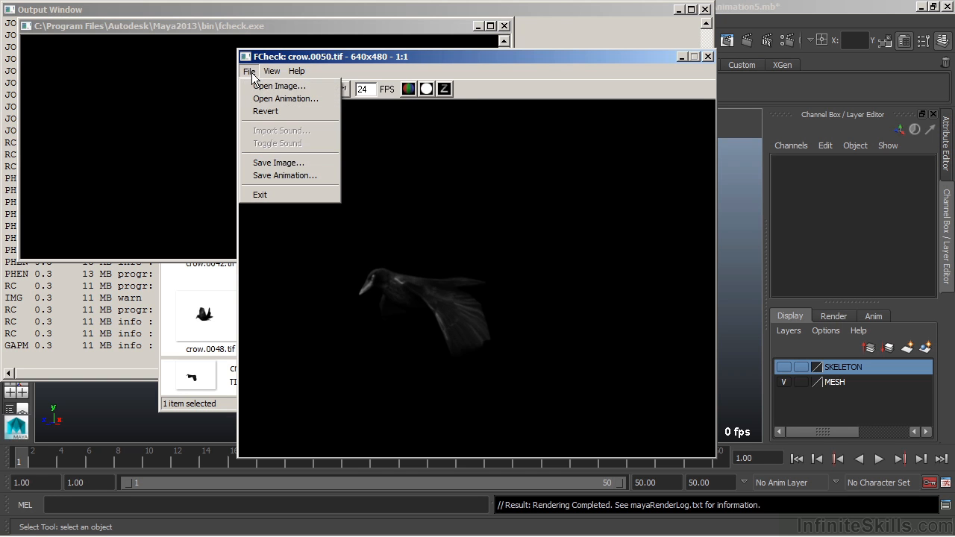
{"action": "left_click", "coordinate": [263, 96]}
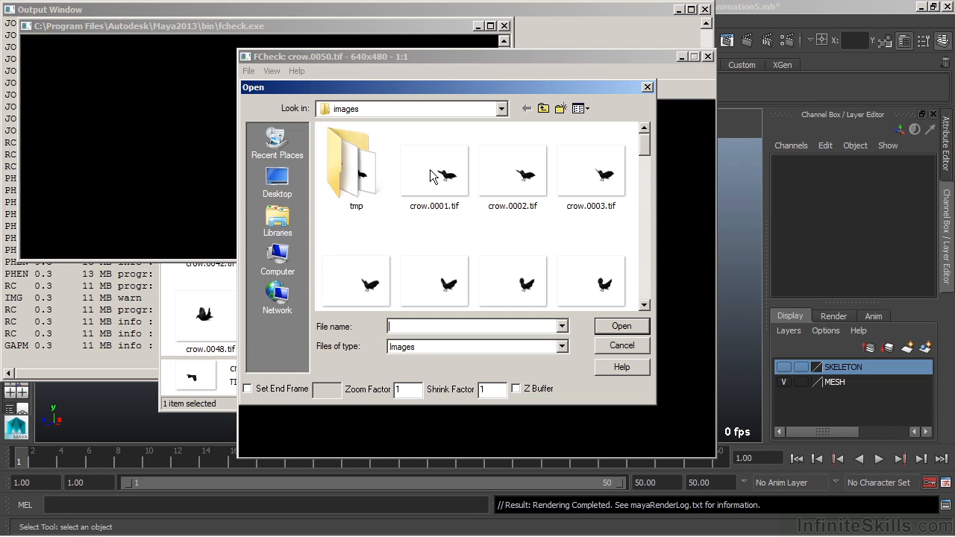
{"action": "left_click", "coordinate": [263, 391]}
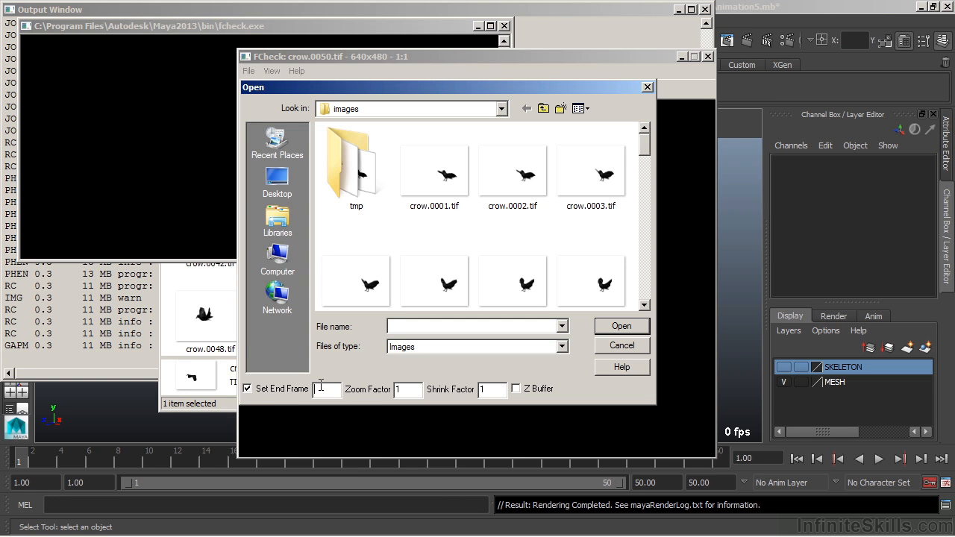
{"action": "left_click", "coordinate": [295, 393]}
{"action": "double_click", "coordinate": [429, 181]}
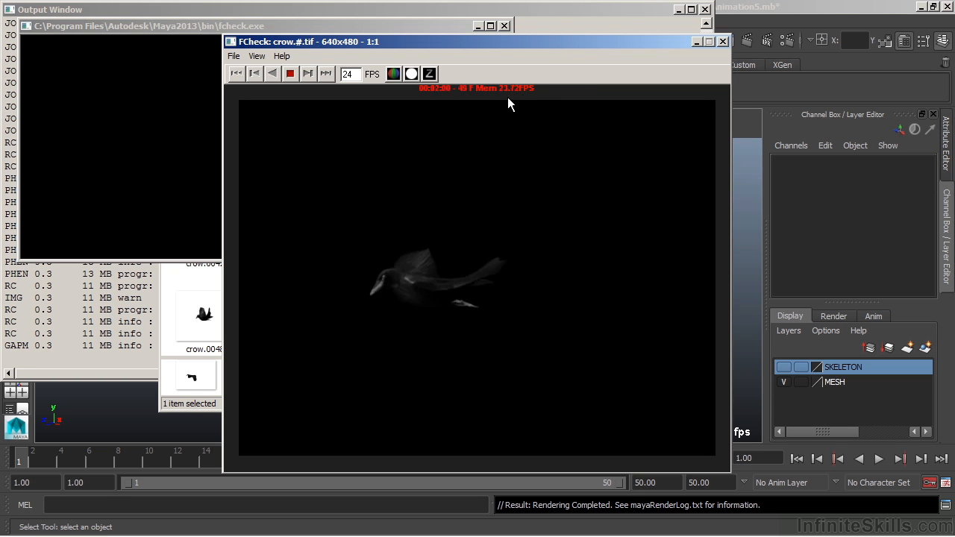
- Open the animation's playback frame rate for editing
{"action": "double_click", "coordinate": [347, 77]}
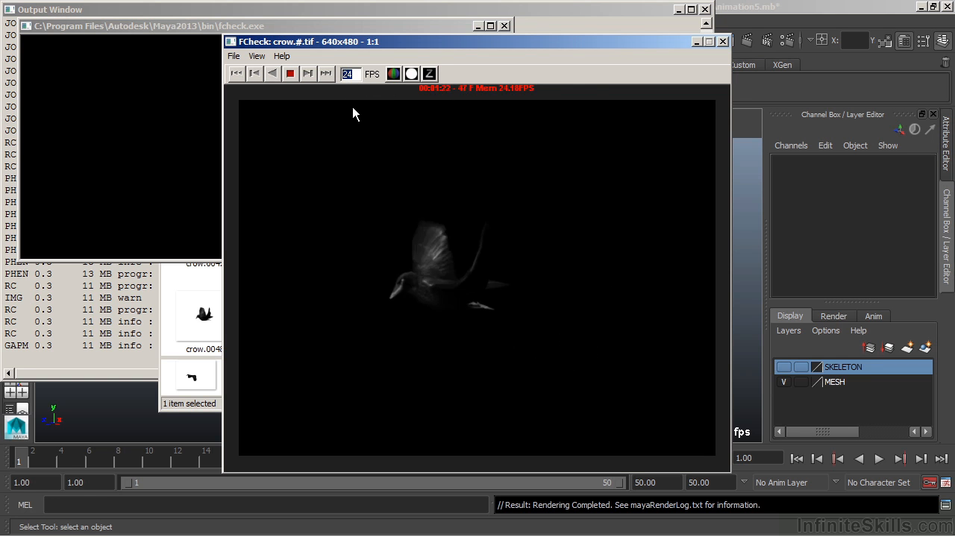